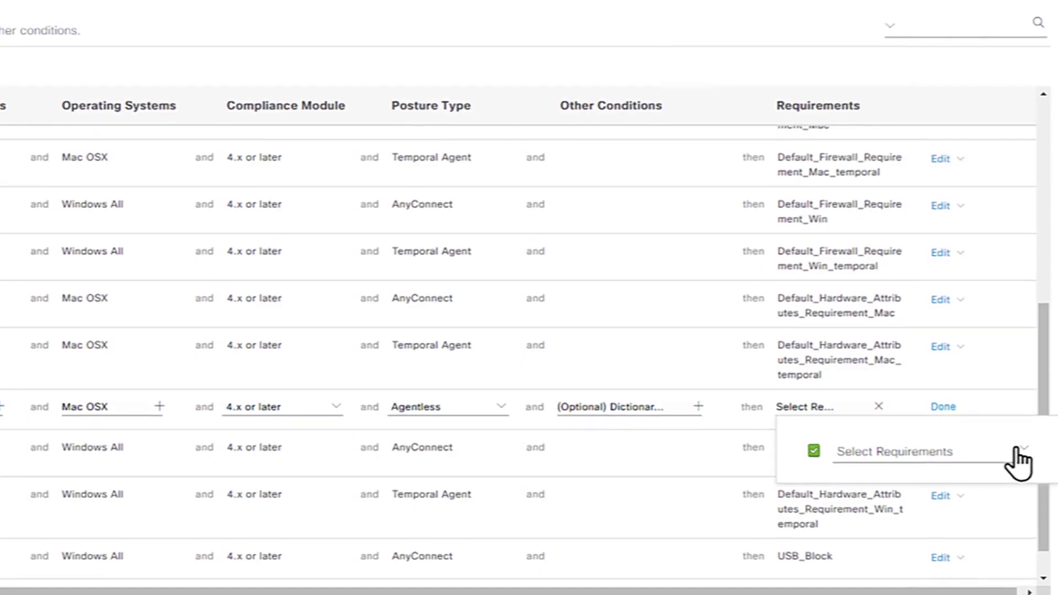
Create a new requirement for the Mac rule and name it AppVis_macOS
click(1019, 478)
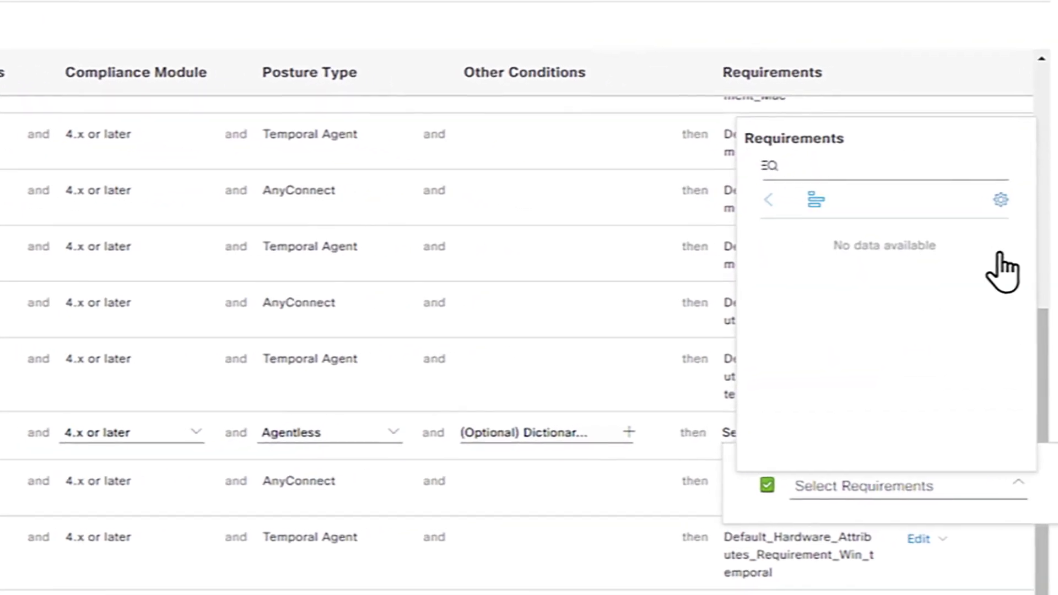
click(999, 198)
click(896, 240)
click(220, 255)
text(AppVis_)
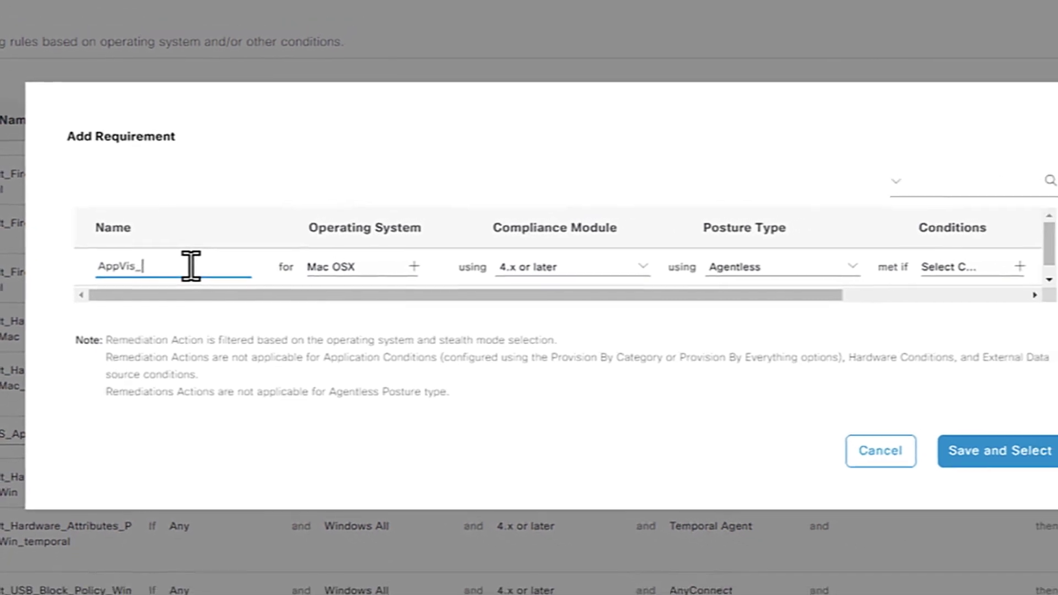
text(macOS)
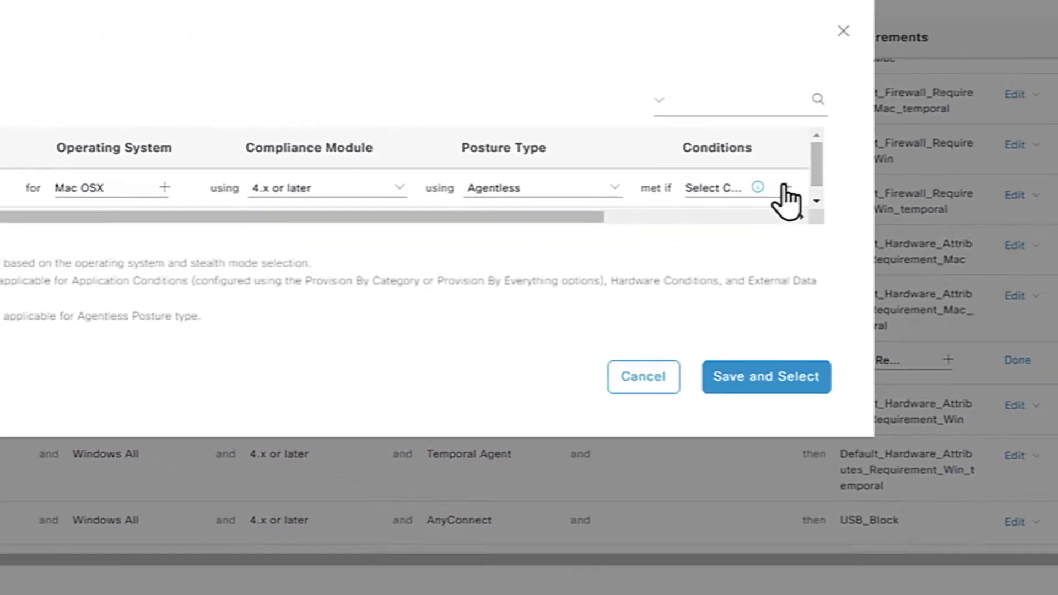
Browse the requirement's conditions list into Application Conditions
click(948, 269)
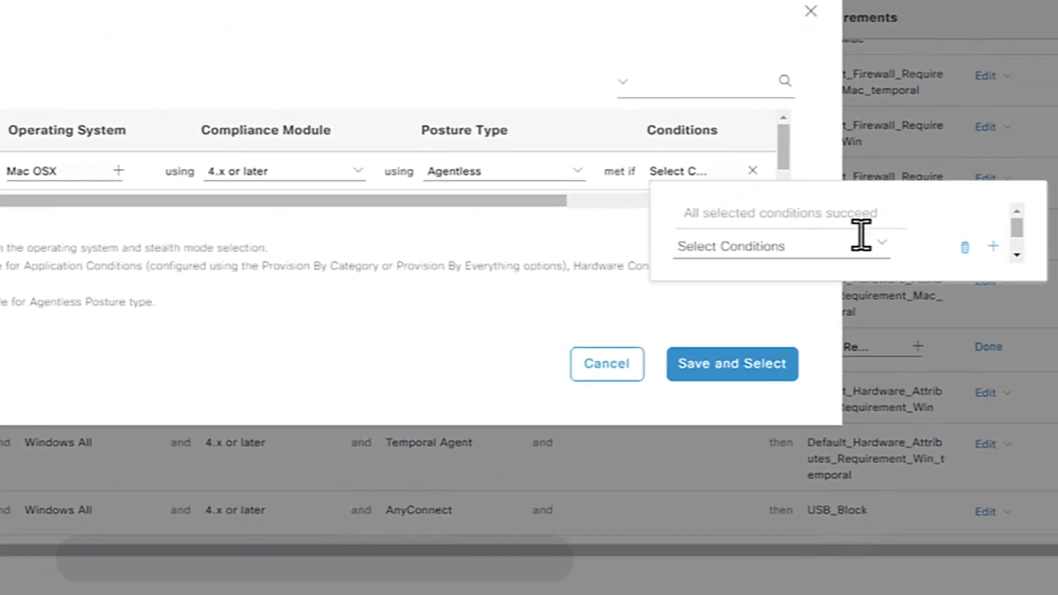
click(879, 246)
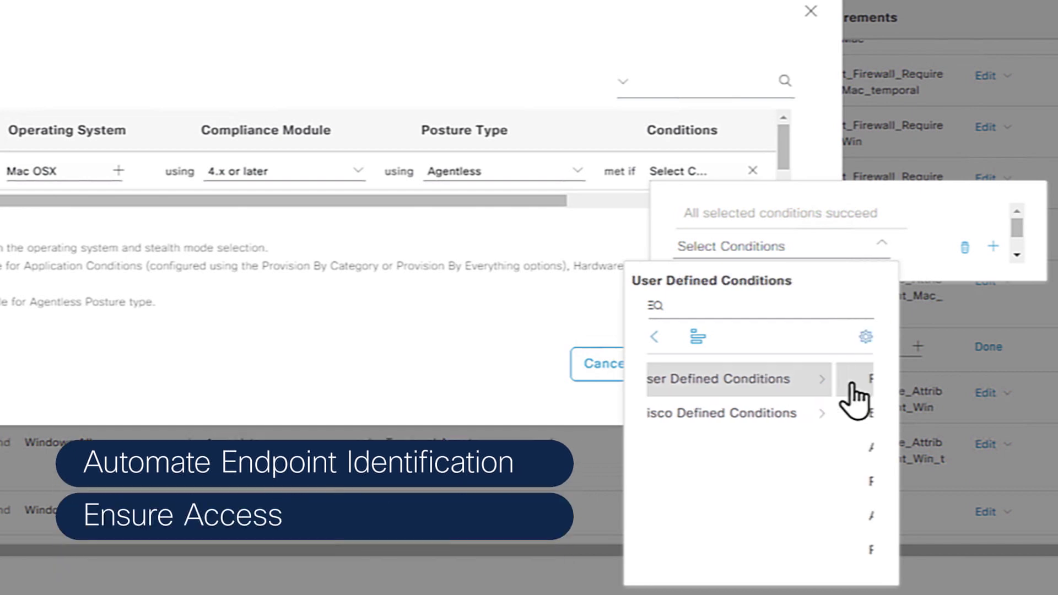
click(803, 457)
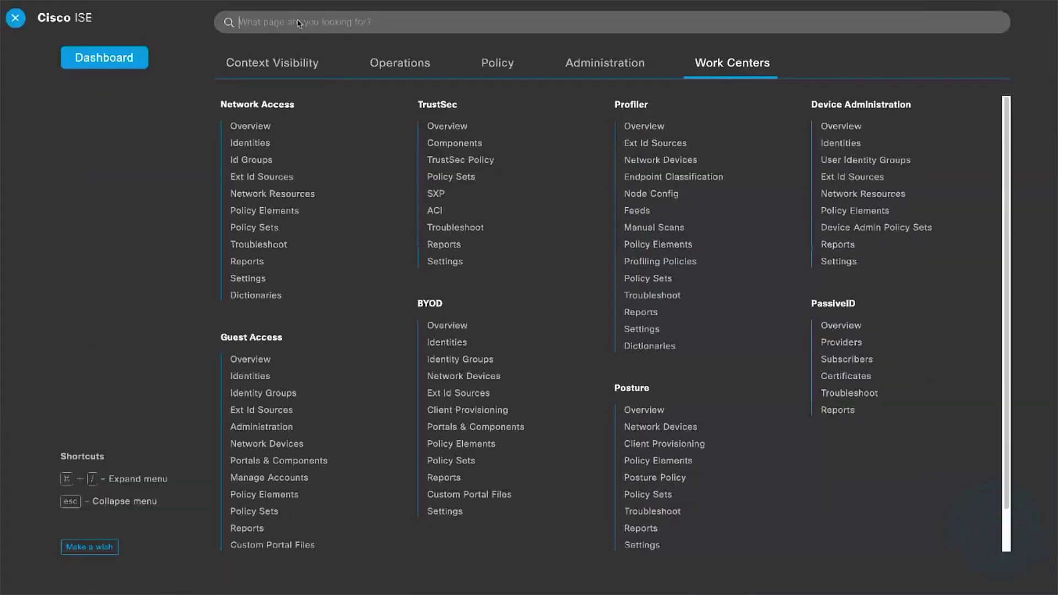
text(r)
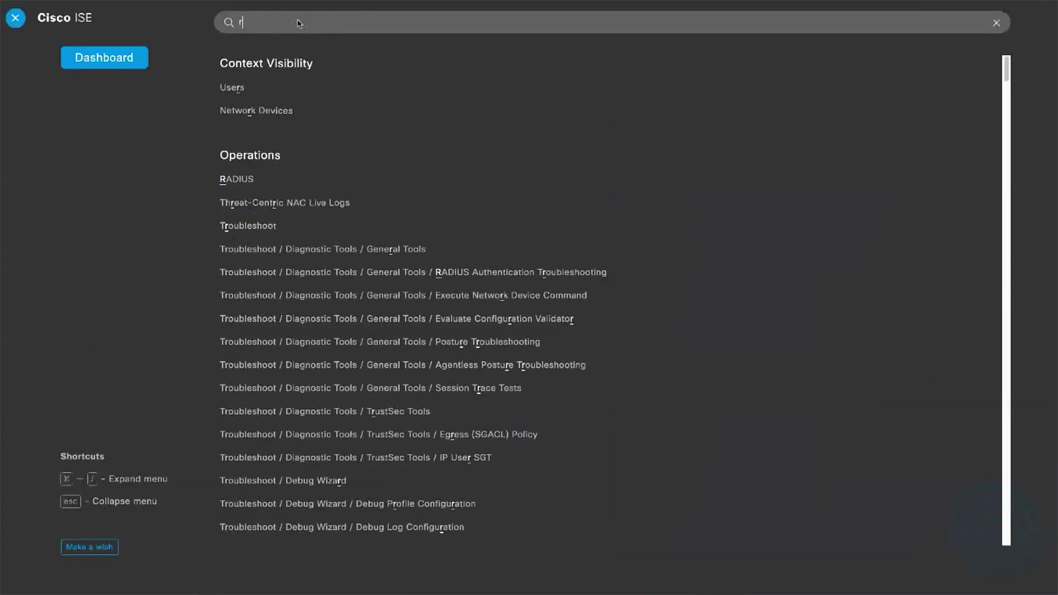
text(opc)
Erase the 'posture' menu search text to restore the Operations and recent pages
key(BackSpace)
key(BackSpace)
key(BackSpace)
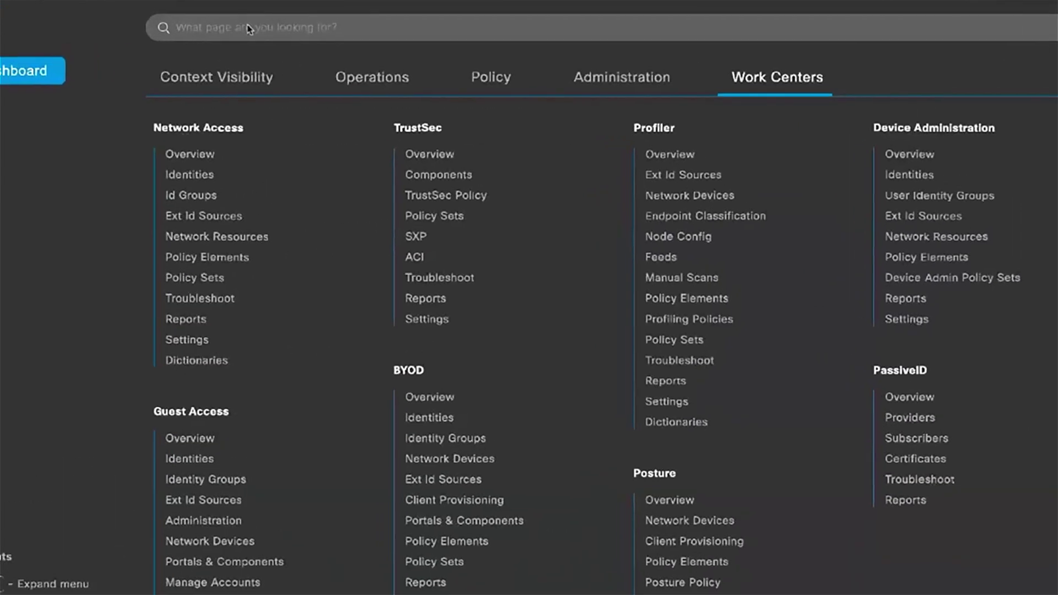
text(posture)
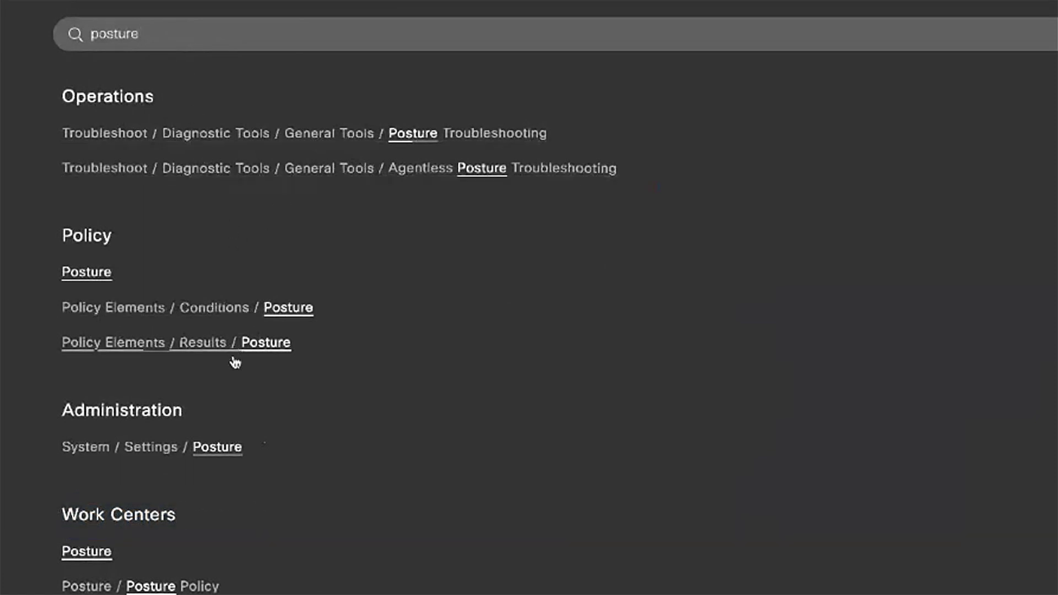
key(ctrl+a)
key(BackSpace)
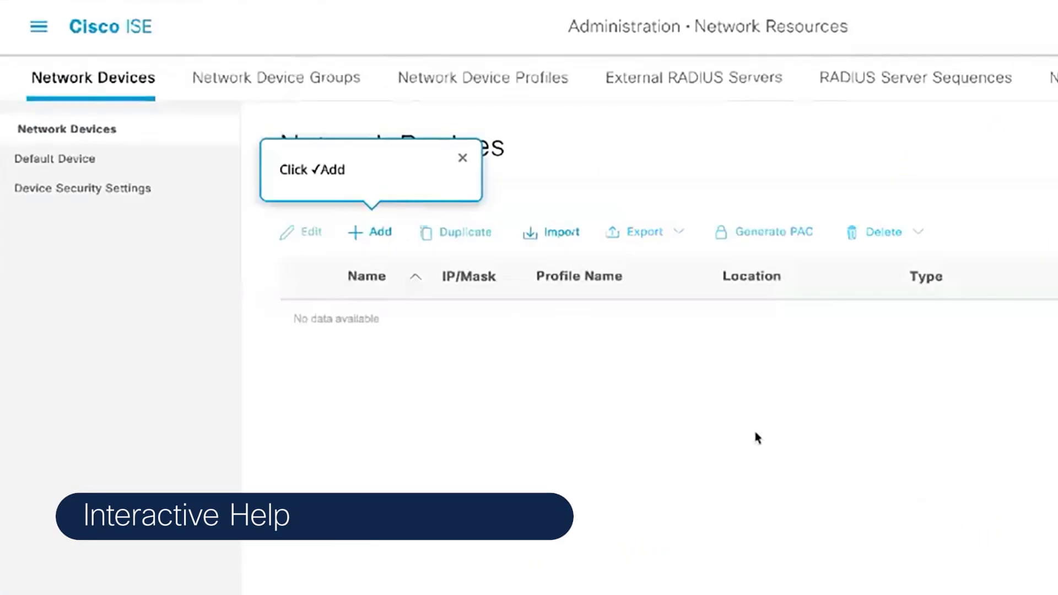
Add a network device named WLC, then advance the guided tips to network device groups
click(373, 235)
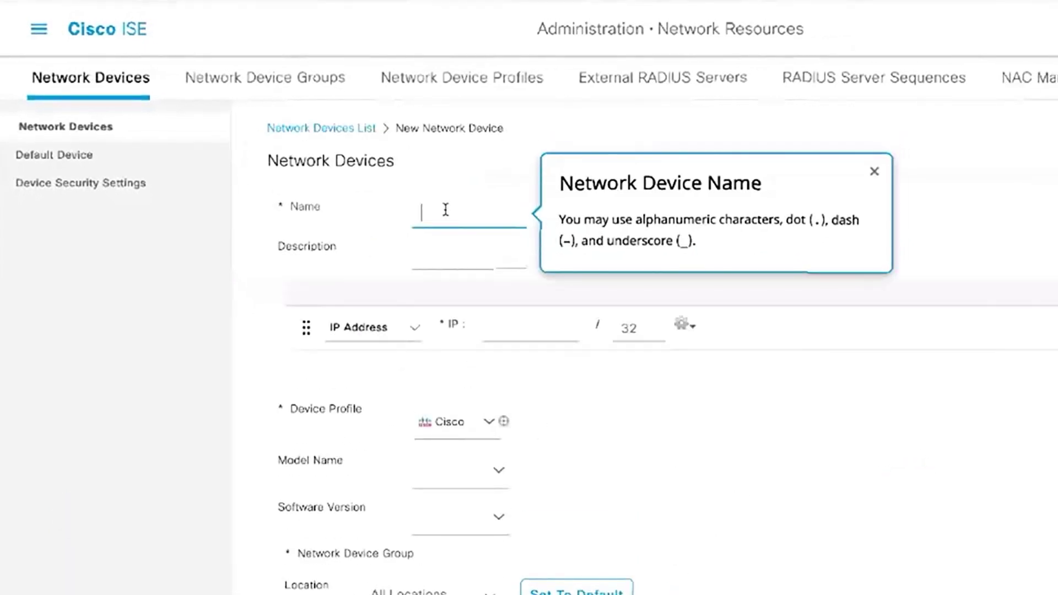
text(WLC)
click(459, 291)
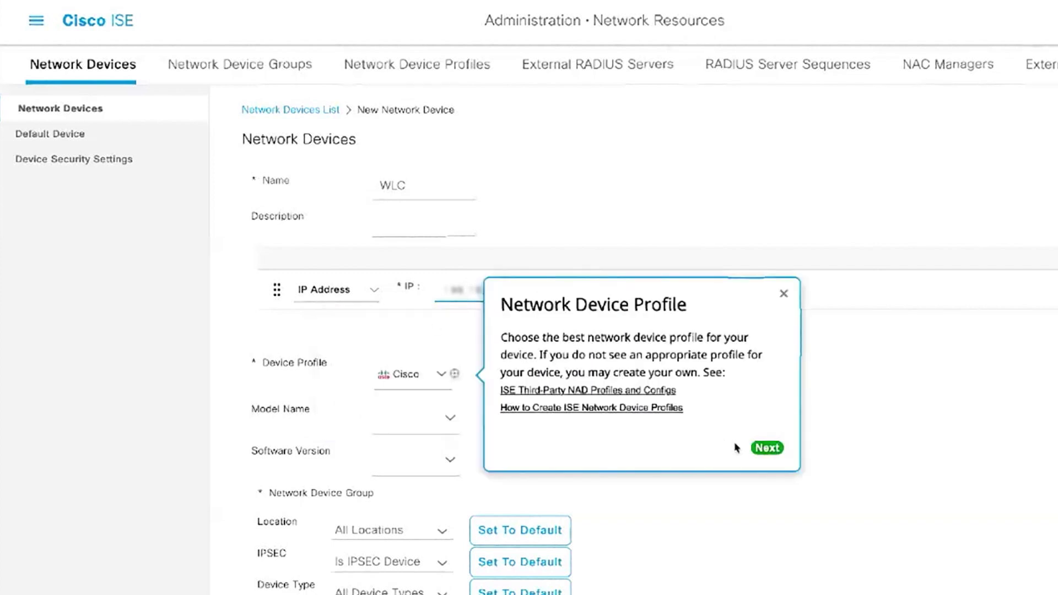
click(767, 448)
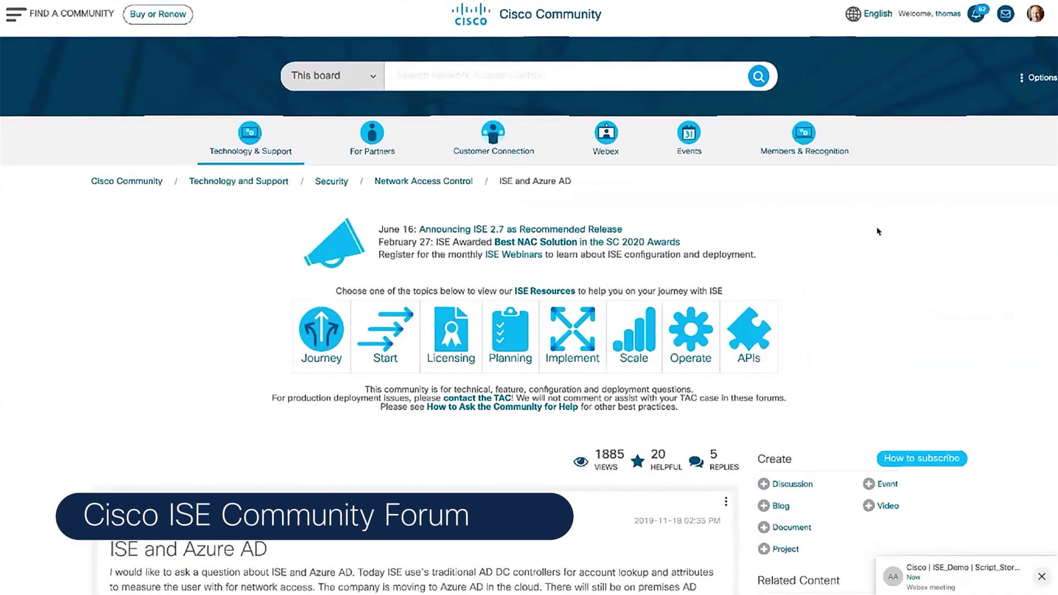
scroll(878, 232, down, 5)
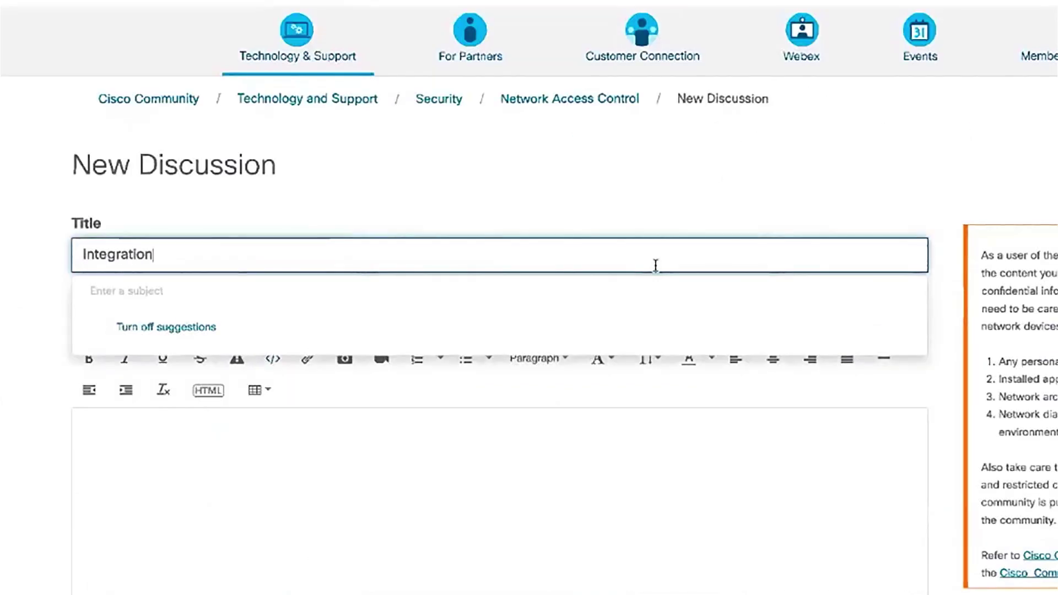
text(ISE with Azure)
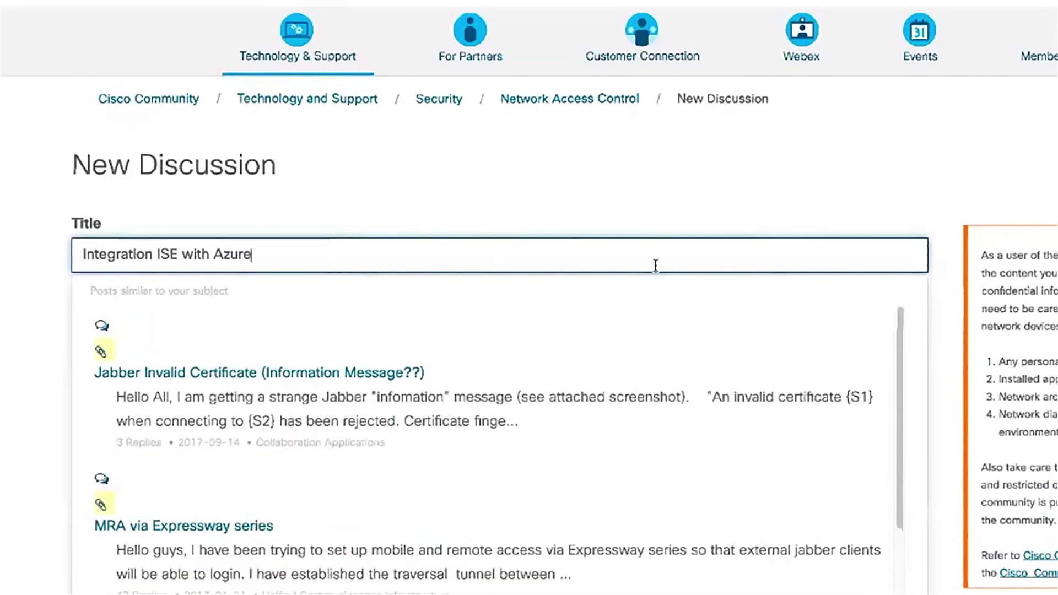
text( AD and ROPC)
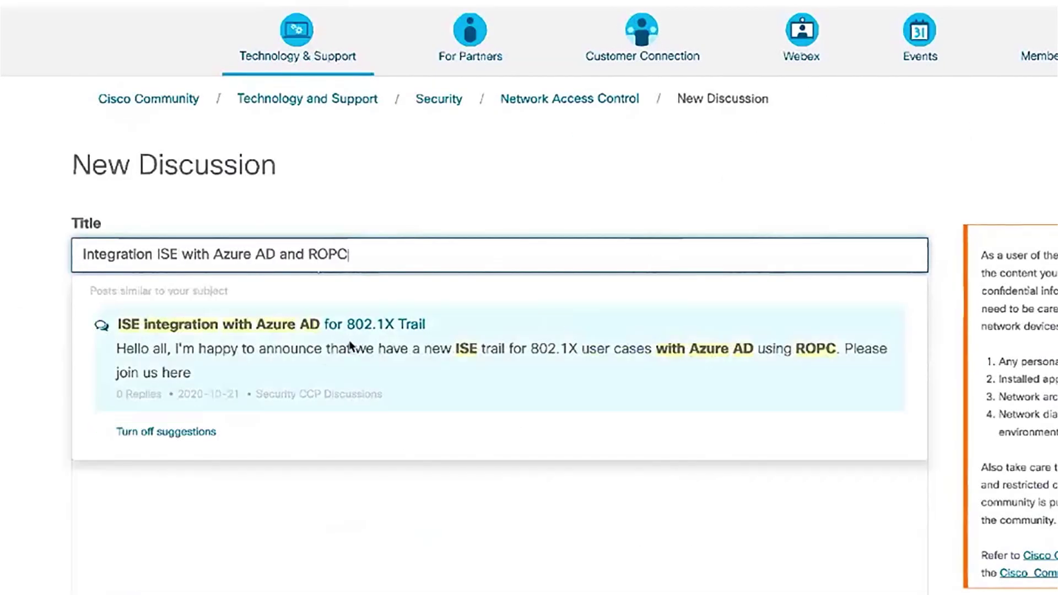